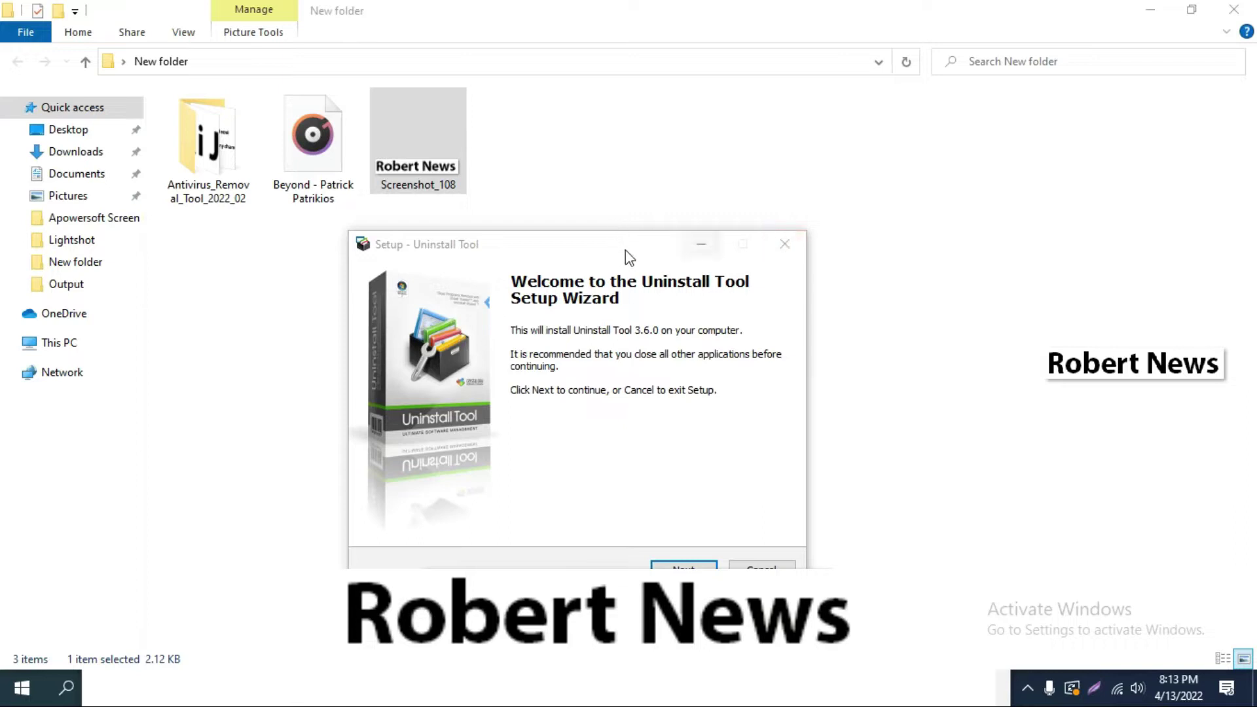
- Install Uninstall Tool 3.6.0 with the license accepted and default folder and tasks
left_click_drag(628, 257, 637, 201)
left_click(683, 518)
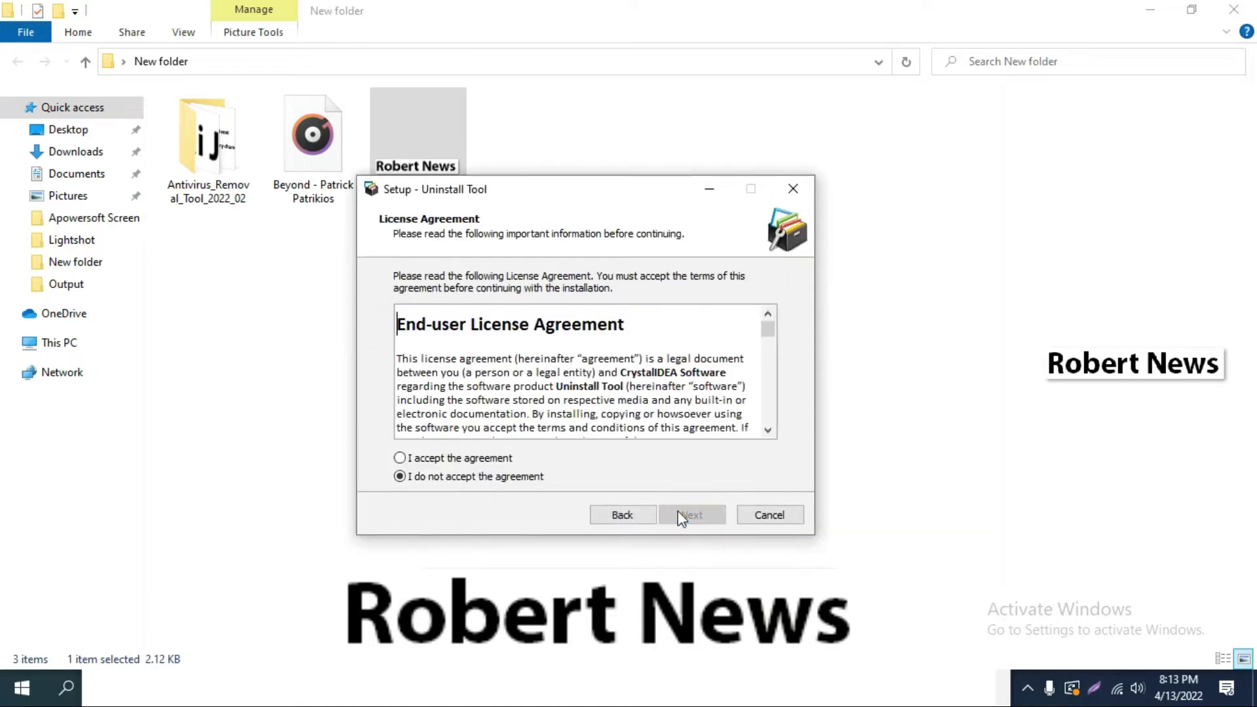
left_click(401, 458)
left_click(695, 520)
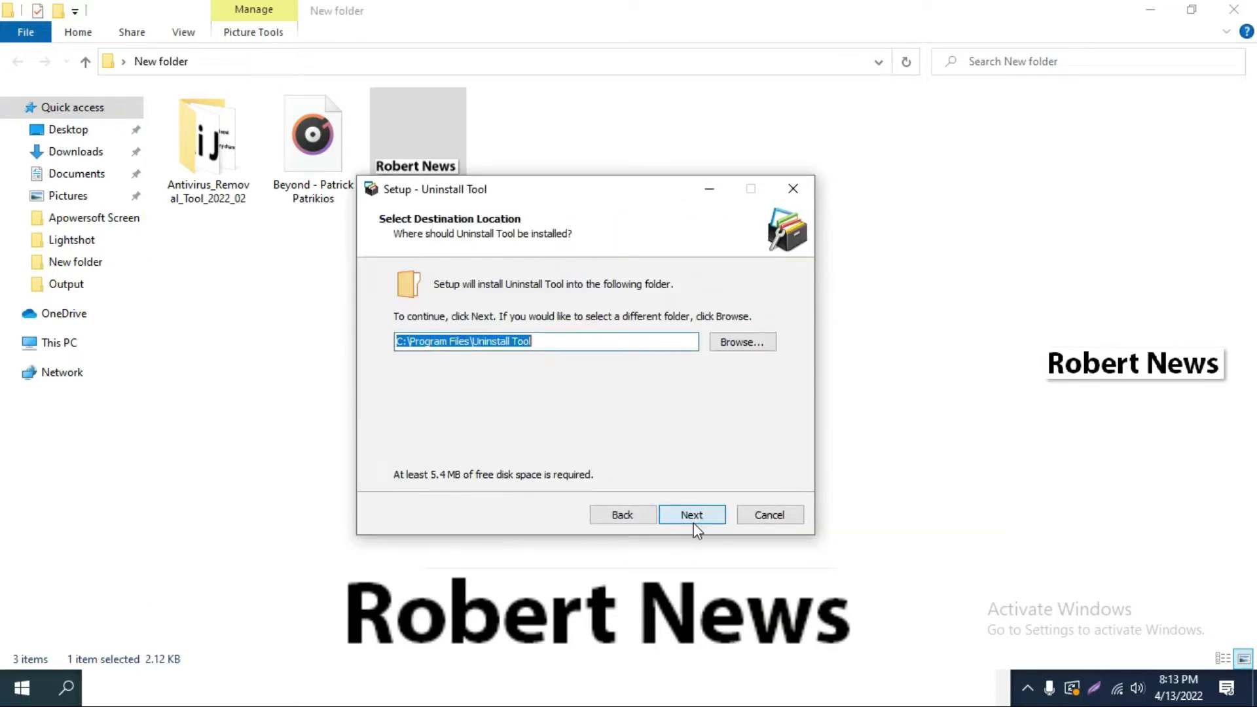
left_click(699, 519)
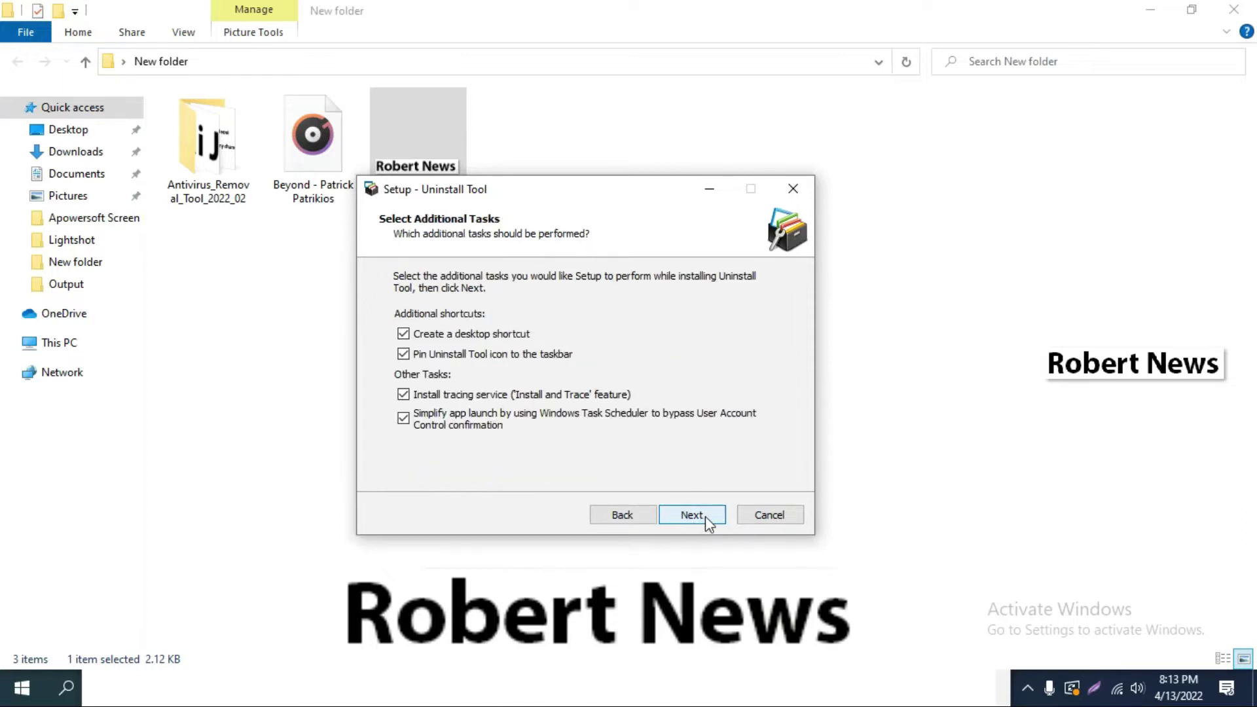
left_click(706, 515)
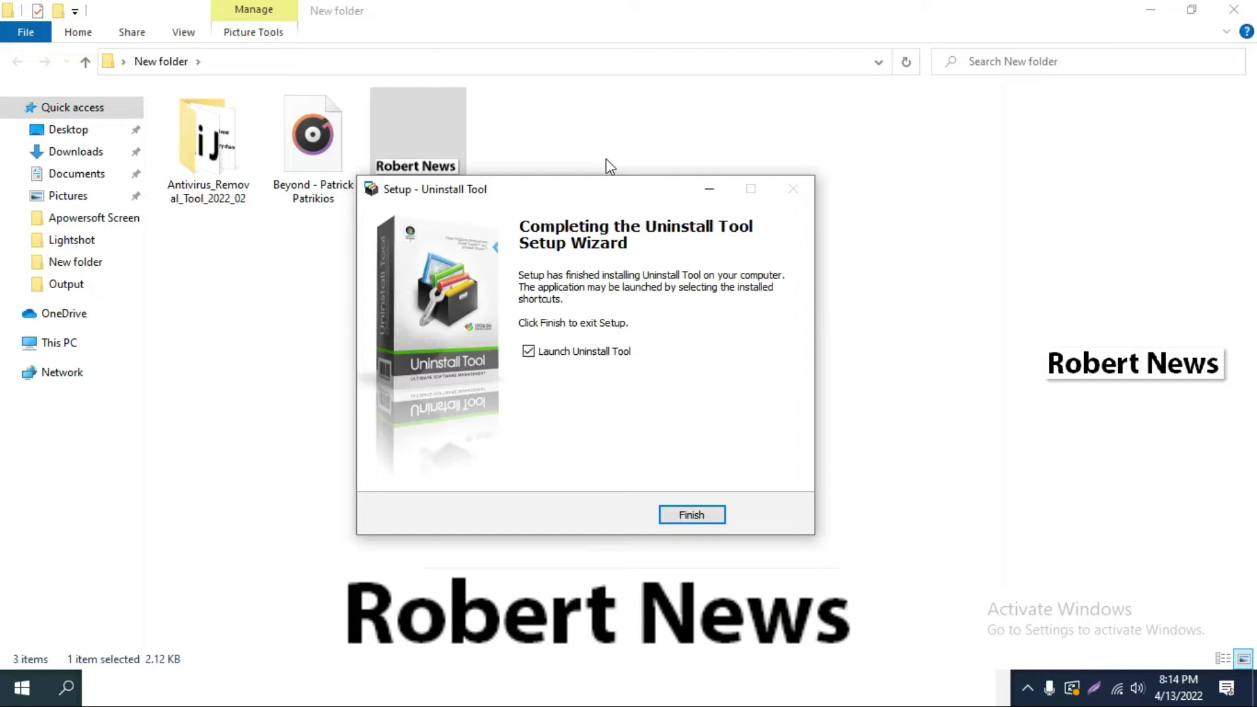
- Launch Uninstall Tool, widen its window, and bring up the Startup manager
left_click(692, 515)
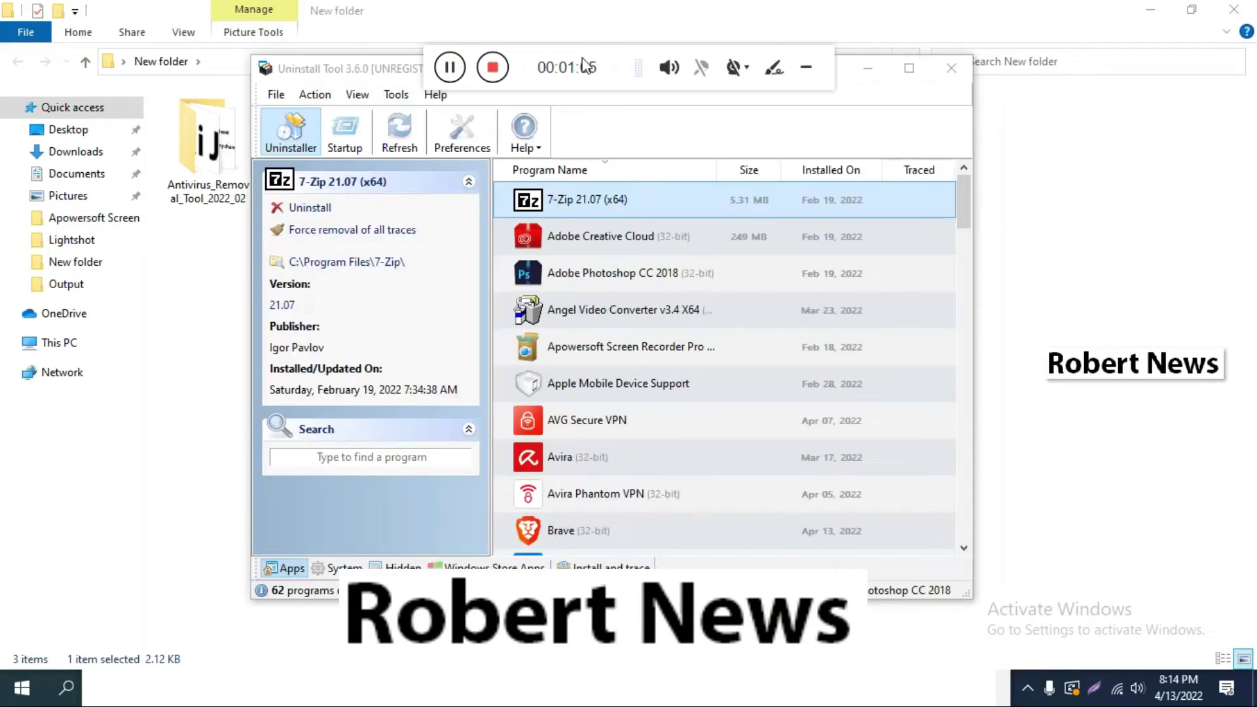
left_click_drag(605, 64, 533, 62)
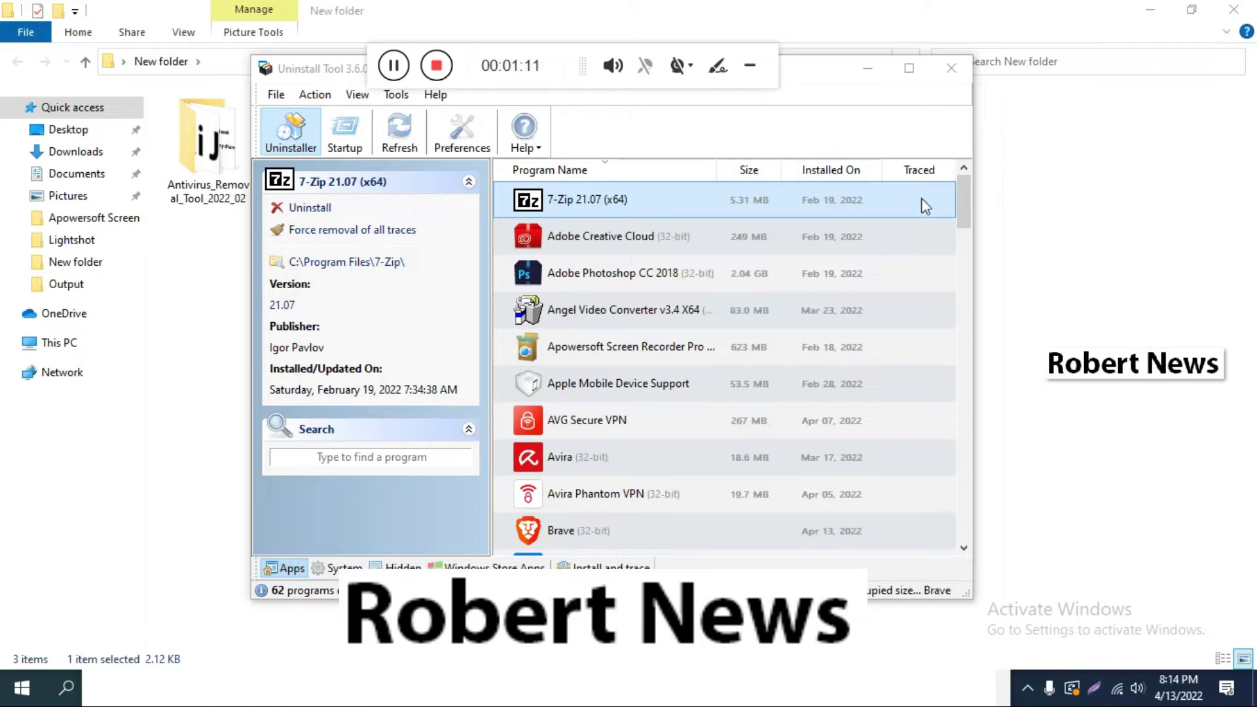
scroll(964, 209, "down", 1)
scroll(964, 208, "down", 1)
scroll(963, 225, "down", 1)
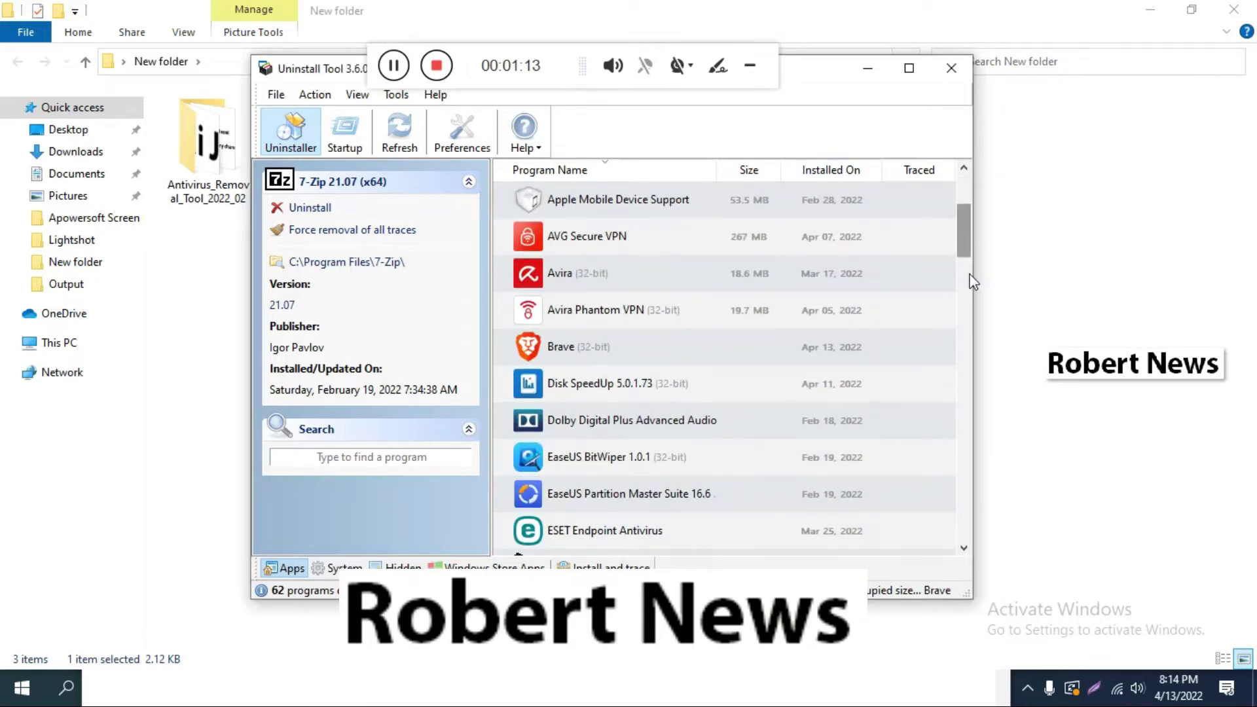
mouse_move(972, 295)
left_mouse_down()
mouse_move(1087, 326)
mouse_move(1029, 339)
left_mouse_up()
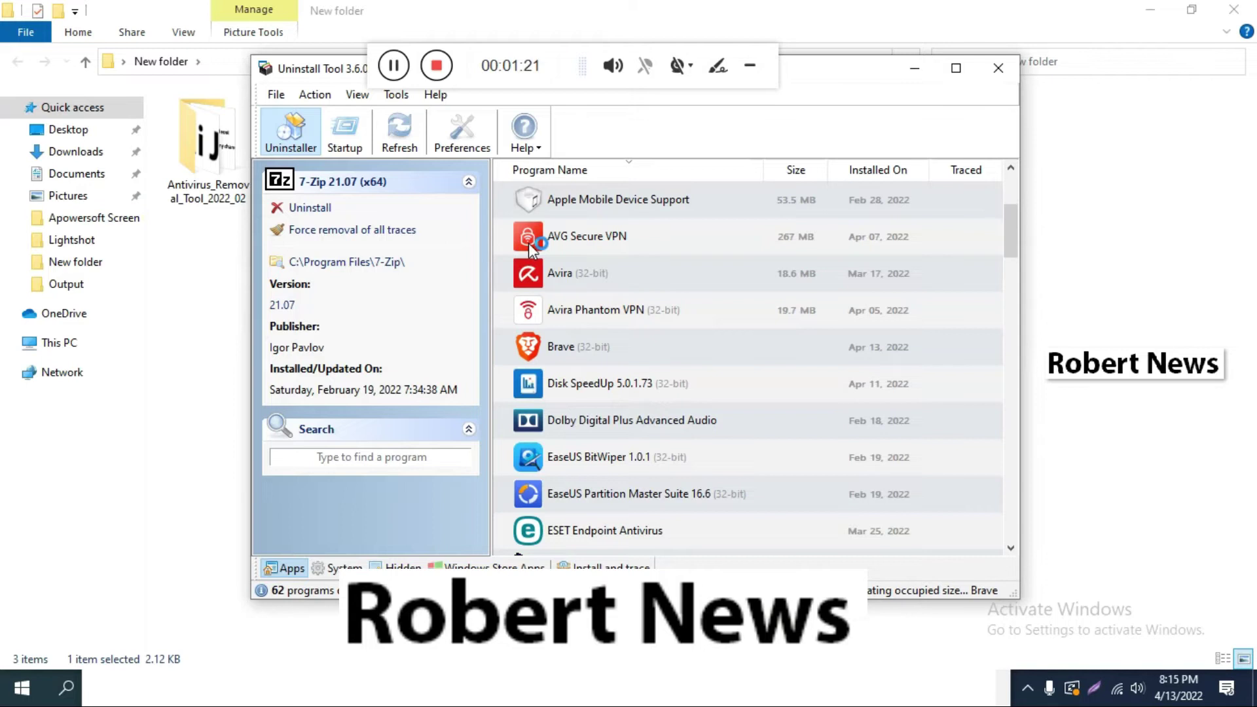
scroll(529, 243, "down", 3)
scroll(528, 243, "down", 3)
scroll(529, 243, "down", 2)
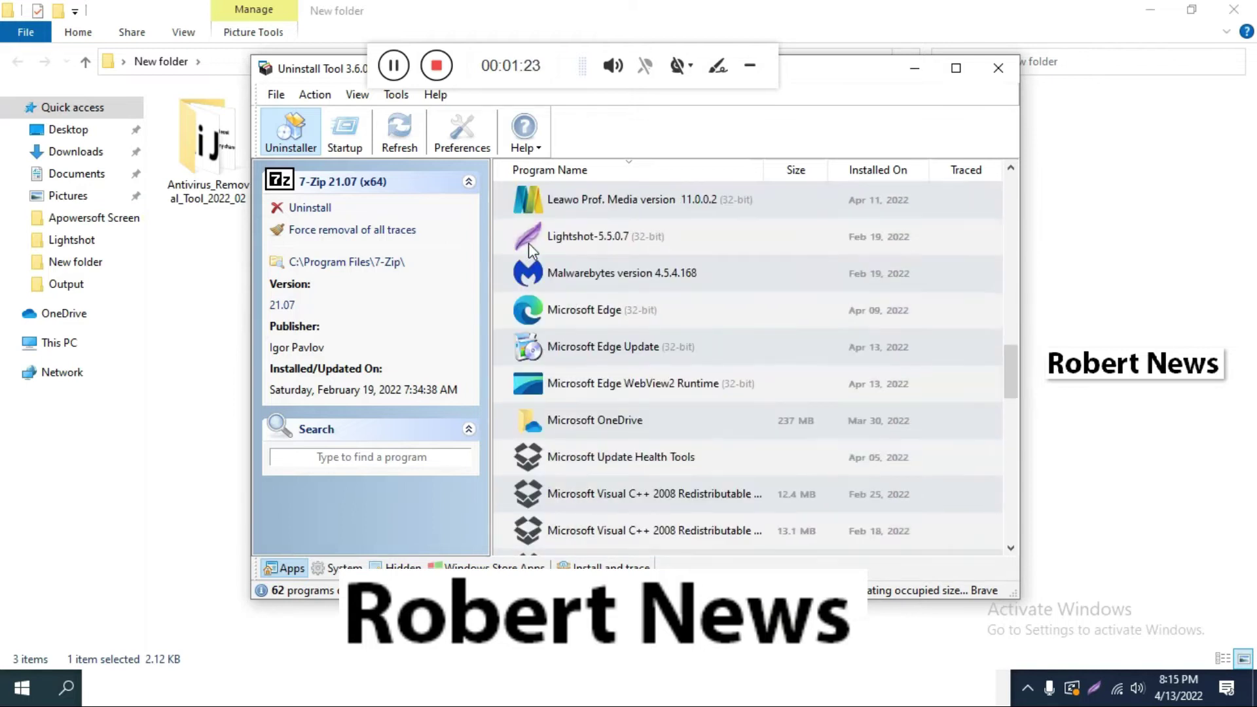
scroll(529, 242, "down", 3)
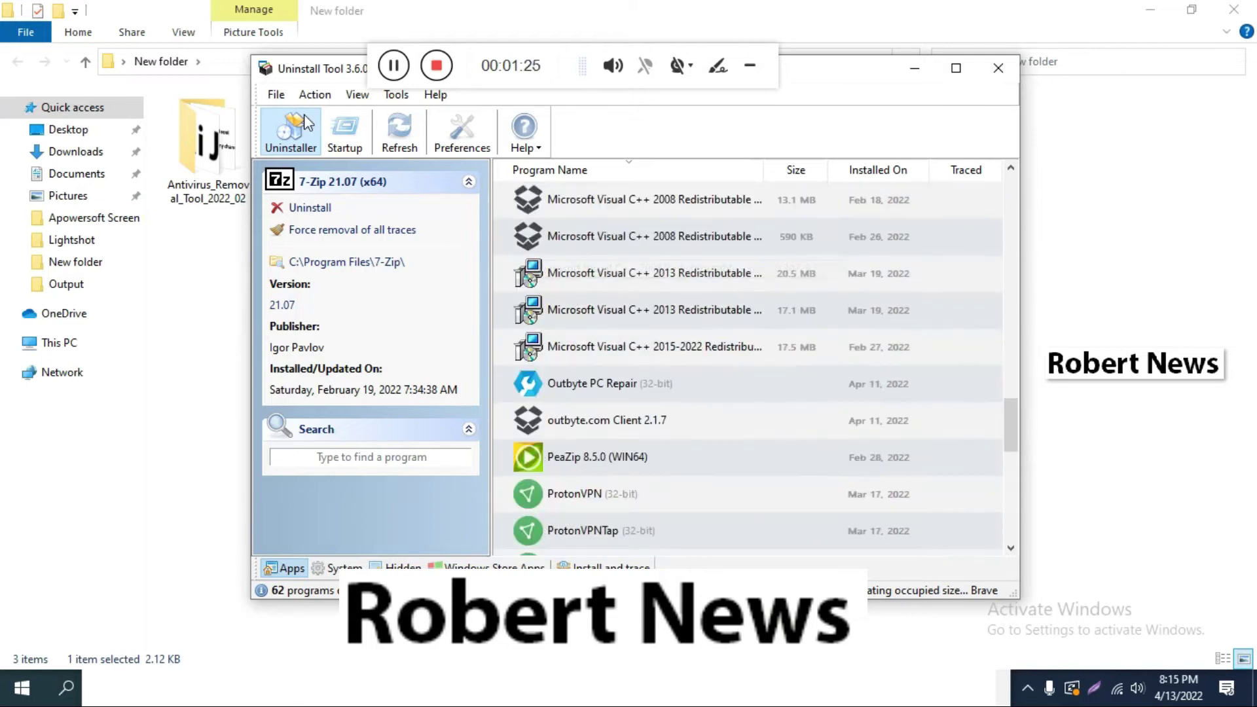
left_click(345, 133)
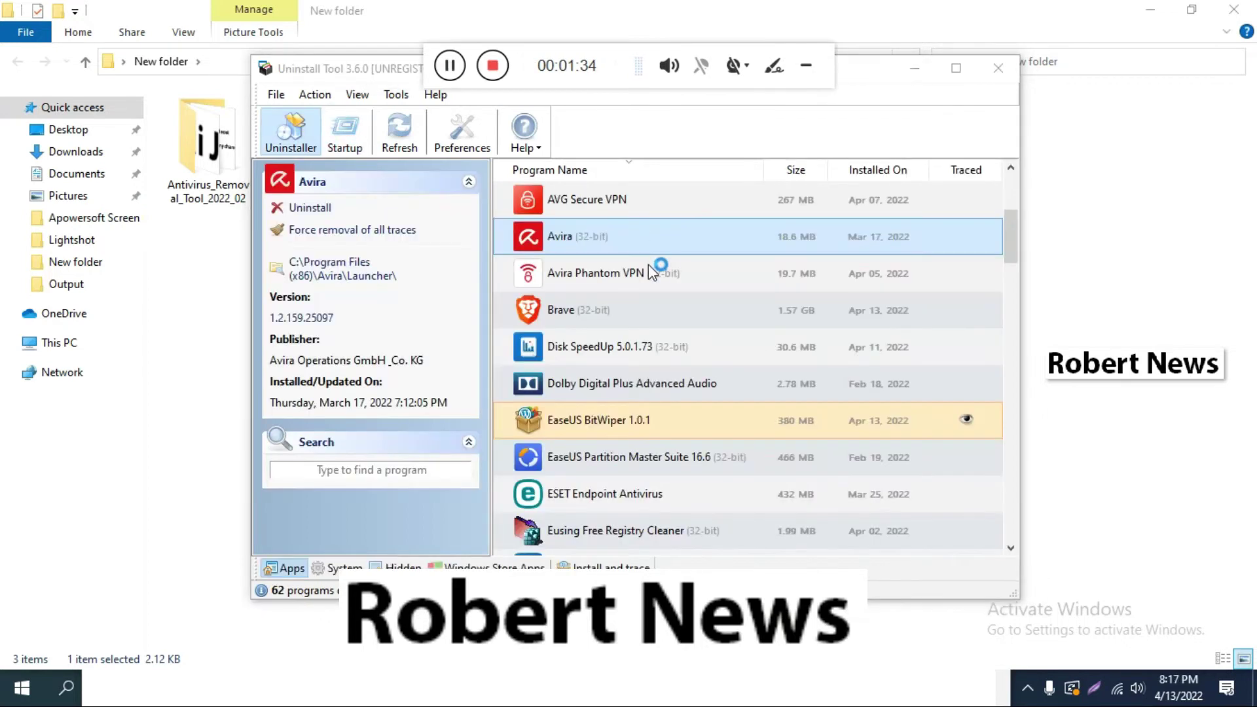
scroll(649, 270, "down", 2)
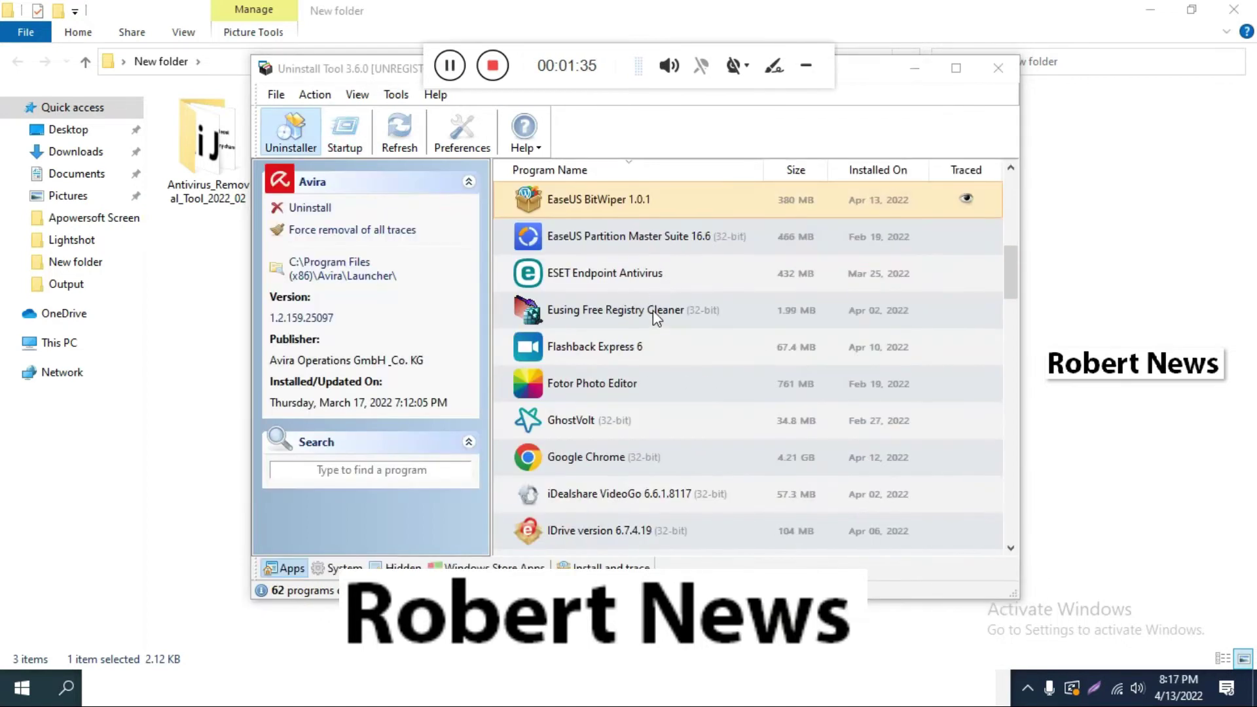
- Start uninstalling Fotor Photo Editor from its right-click menu in the Uninstaller list
left_click(640, 385)
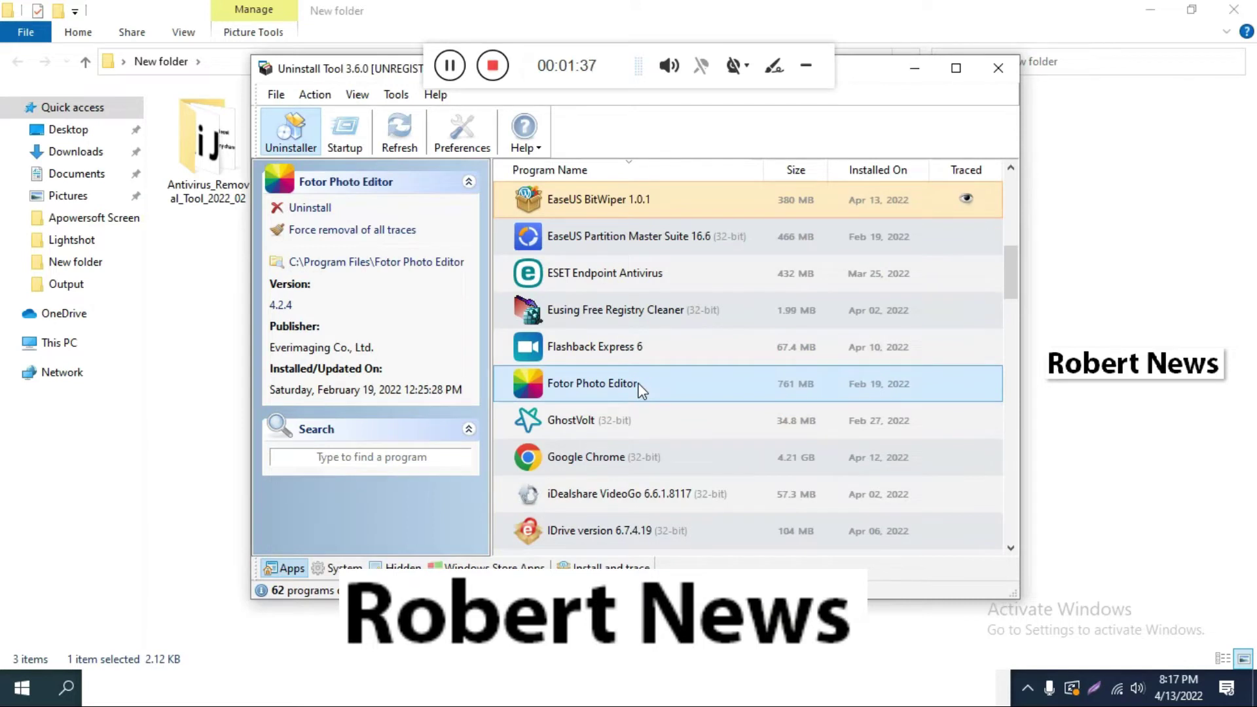
right_click(639, 389)
left_click(690, 394)
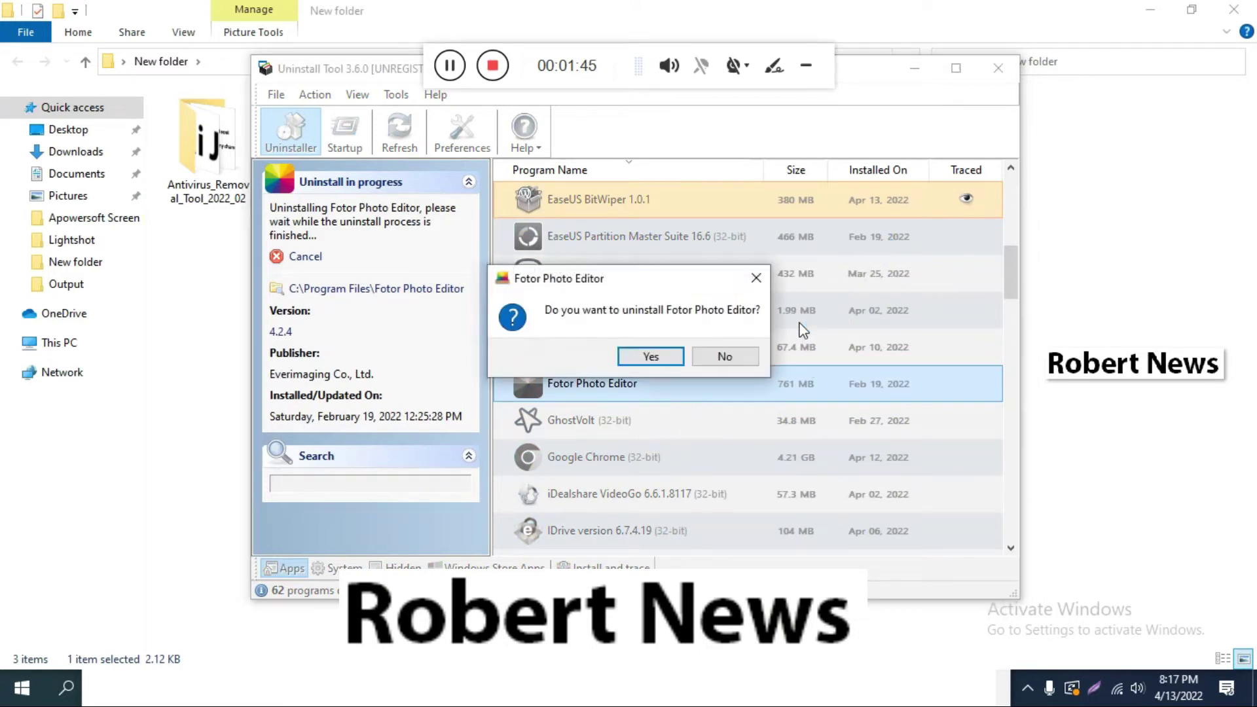
- Confirm Fotor's removal, finish the traces wizard, dismiss the notice, and cancel trace removal
left_click(664, 356)
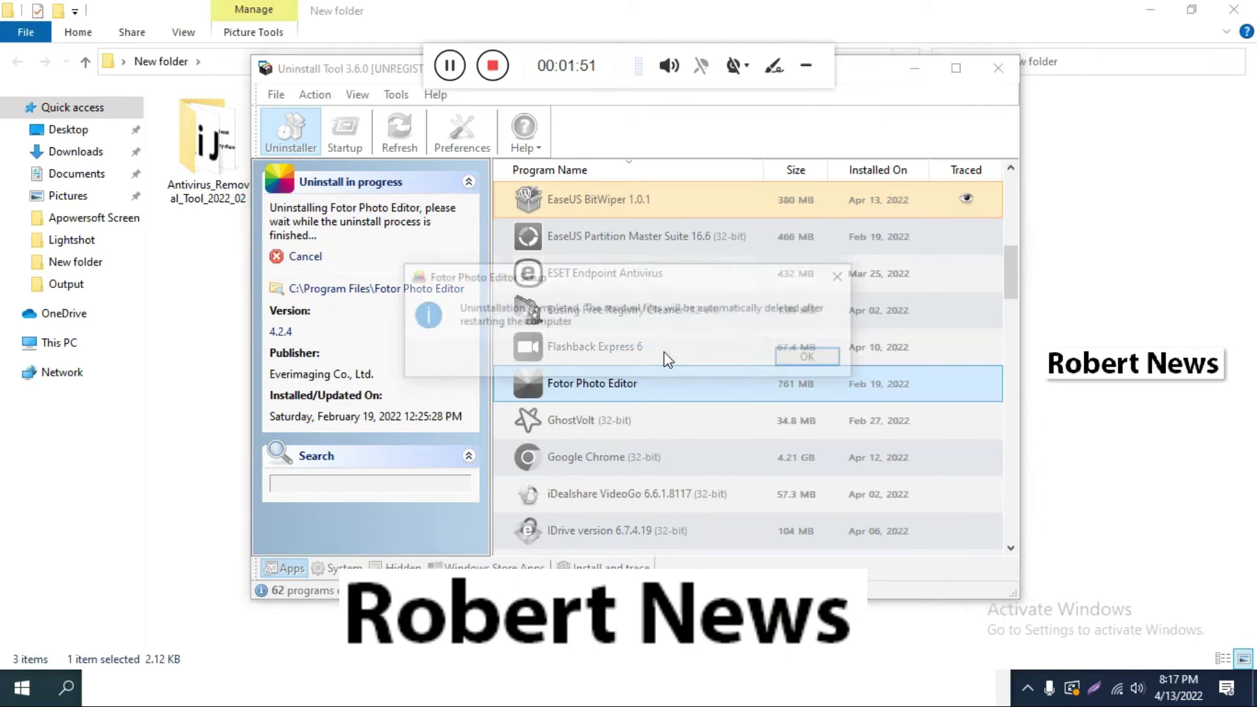
left_click(812, 358)
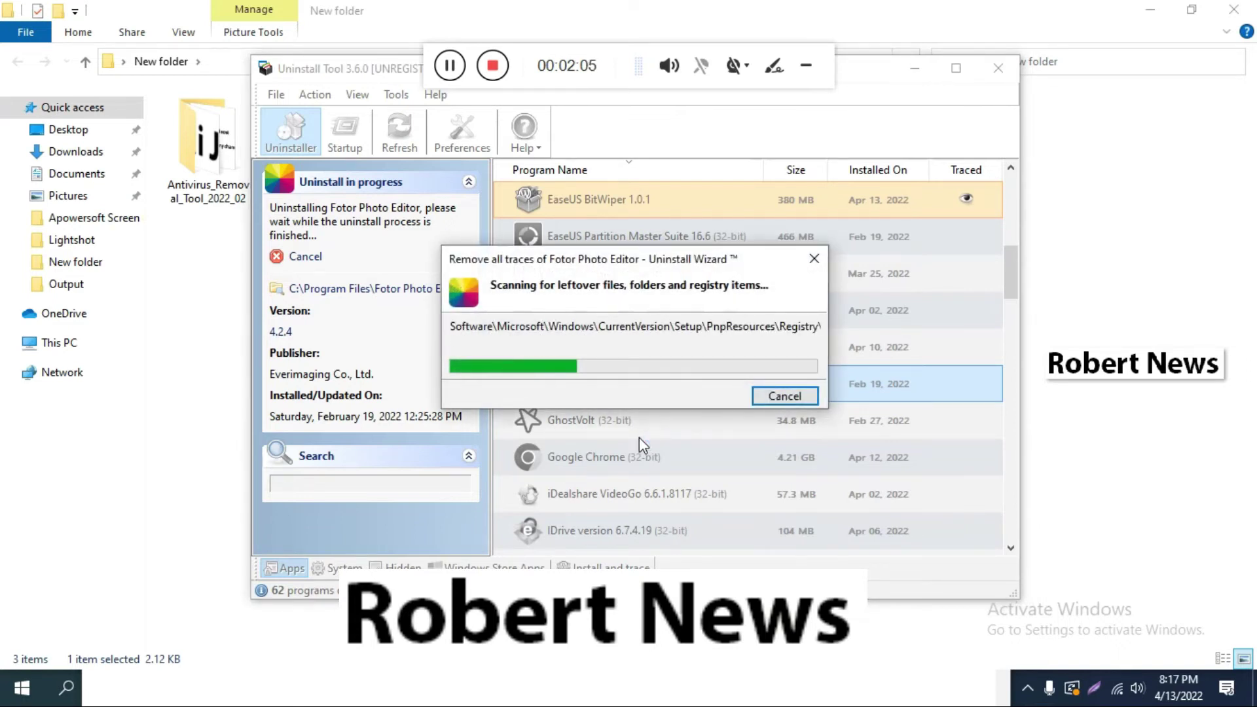
left_click(713, 396)
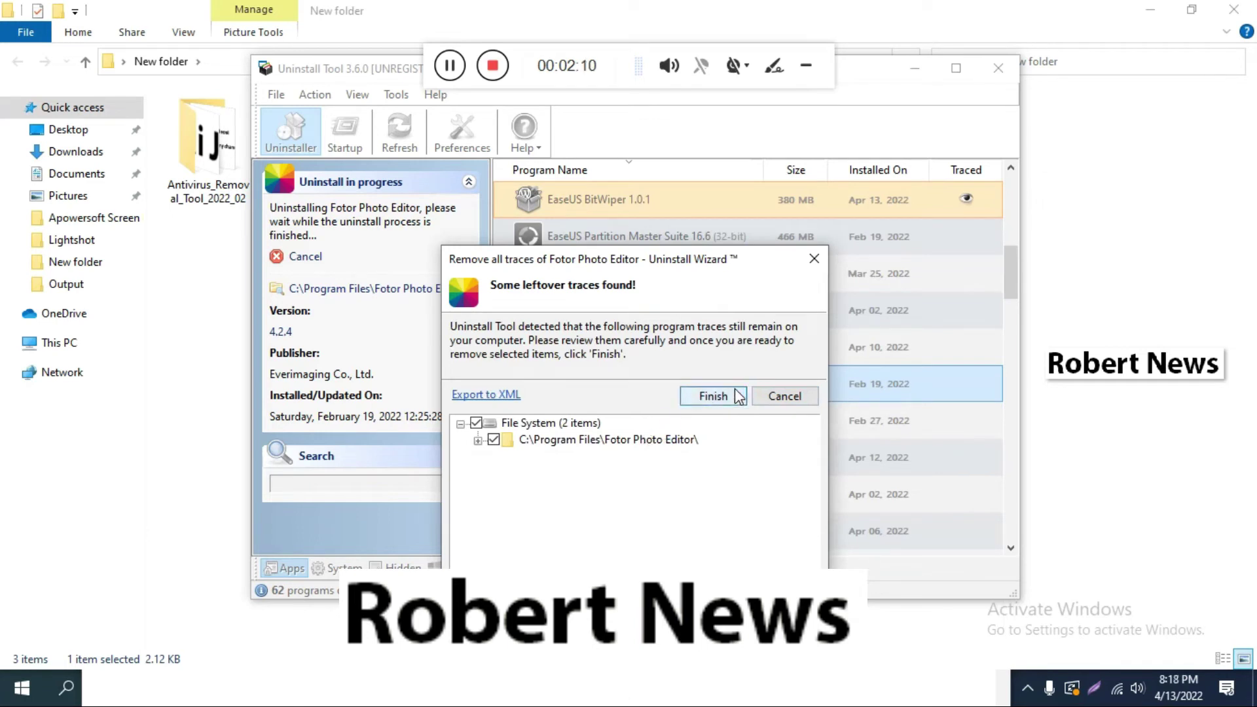
left_click(713, 395)
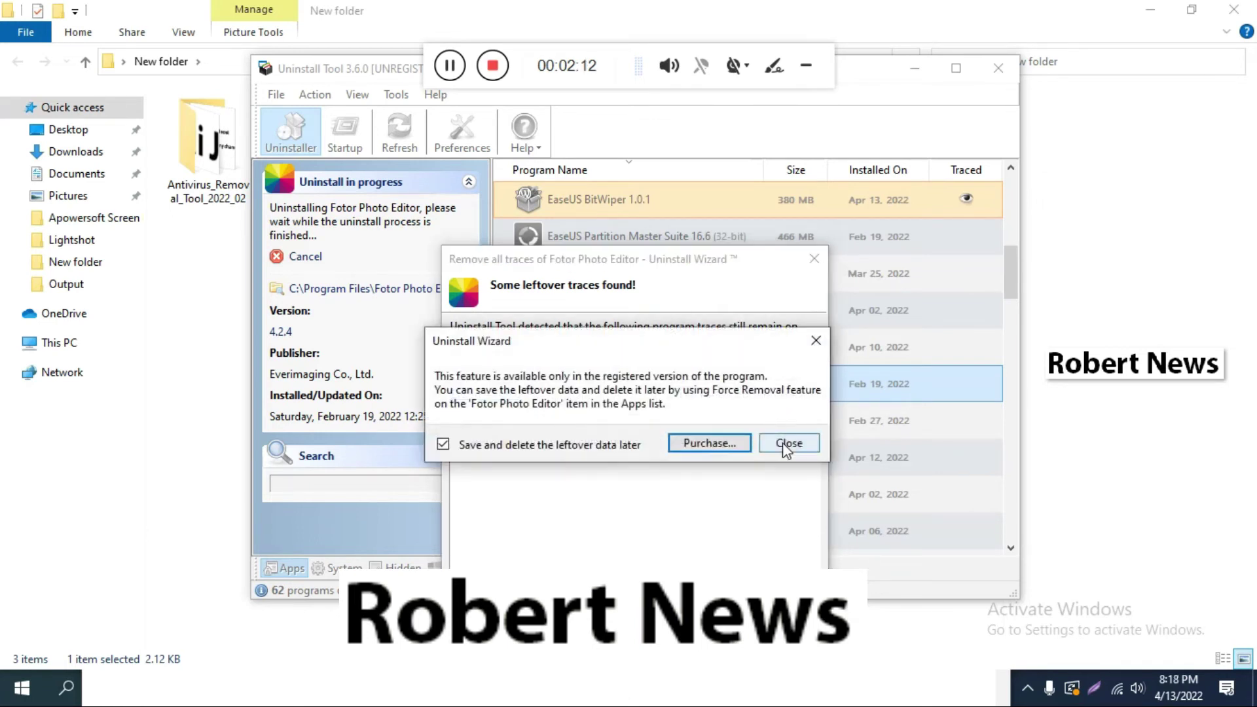
left_click(789, 443)
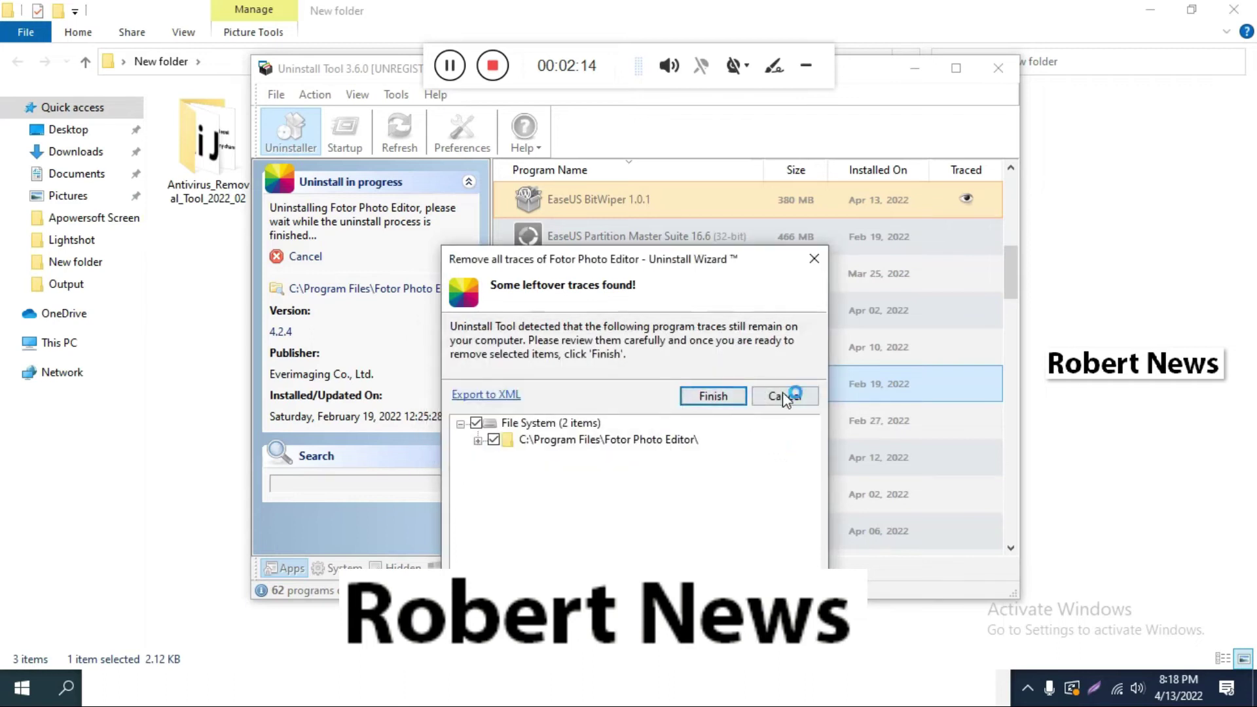
left_click(813, 263)
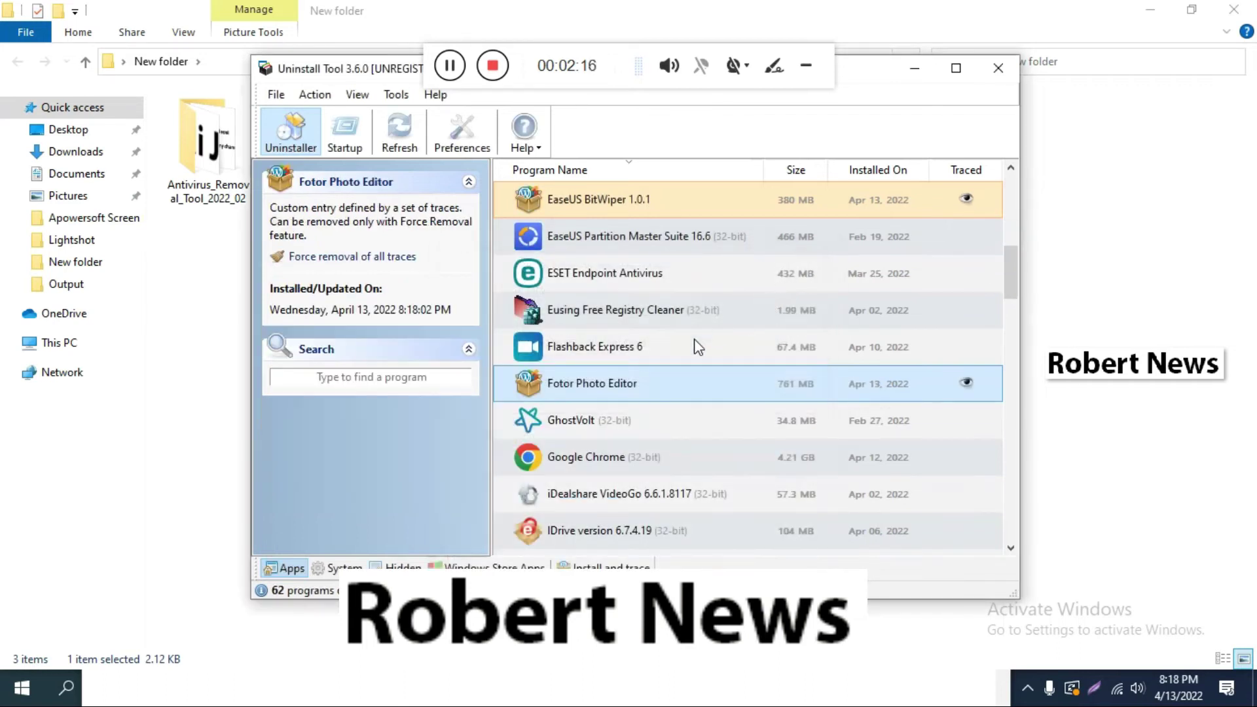
right_click(644, 379)
left_click(674, 396)
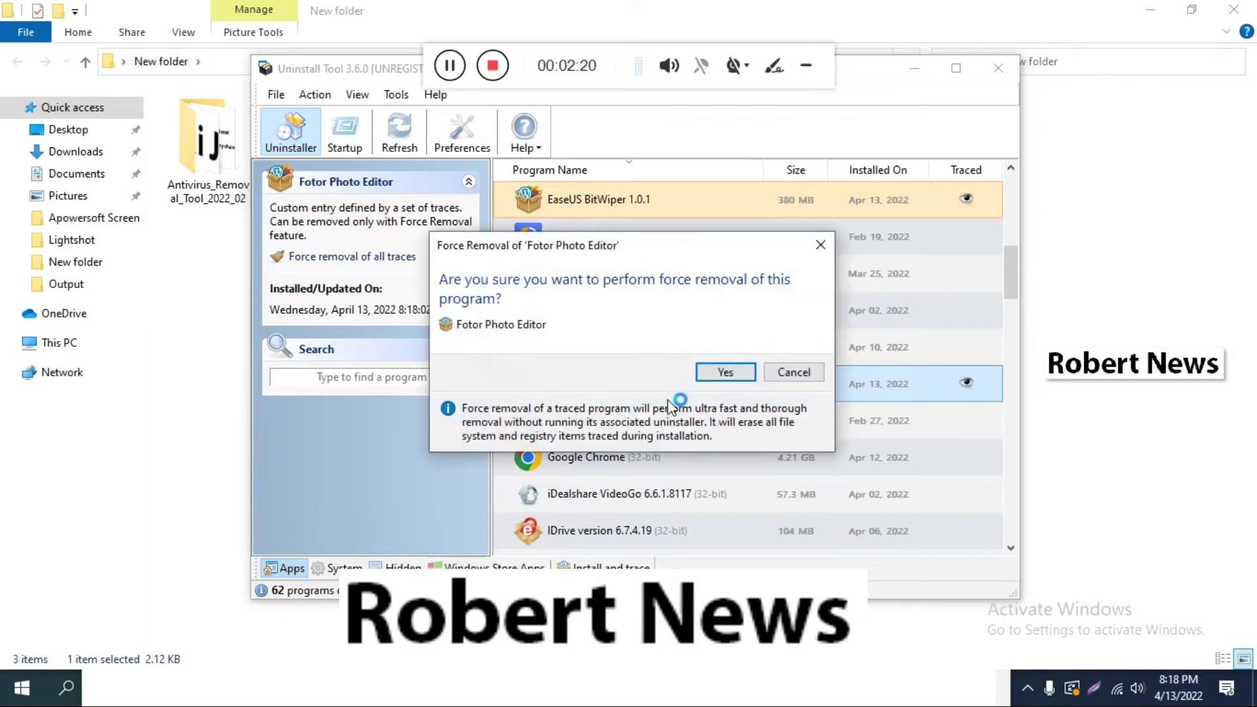
left_click(722, 370)
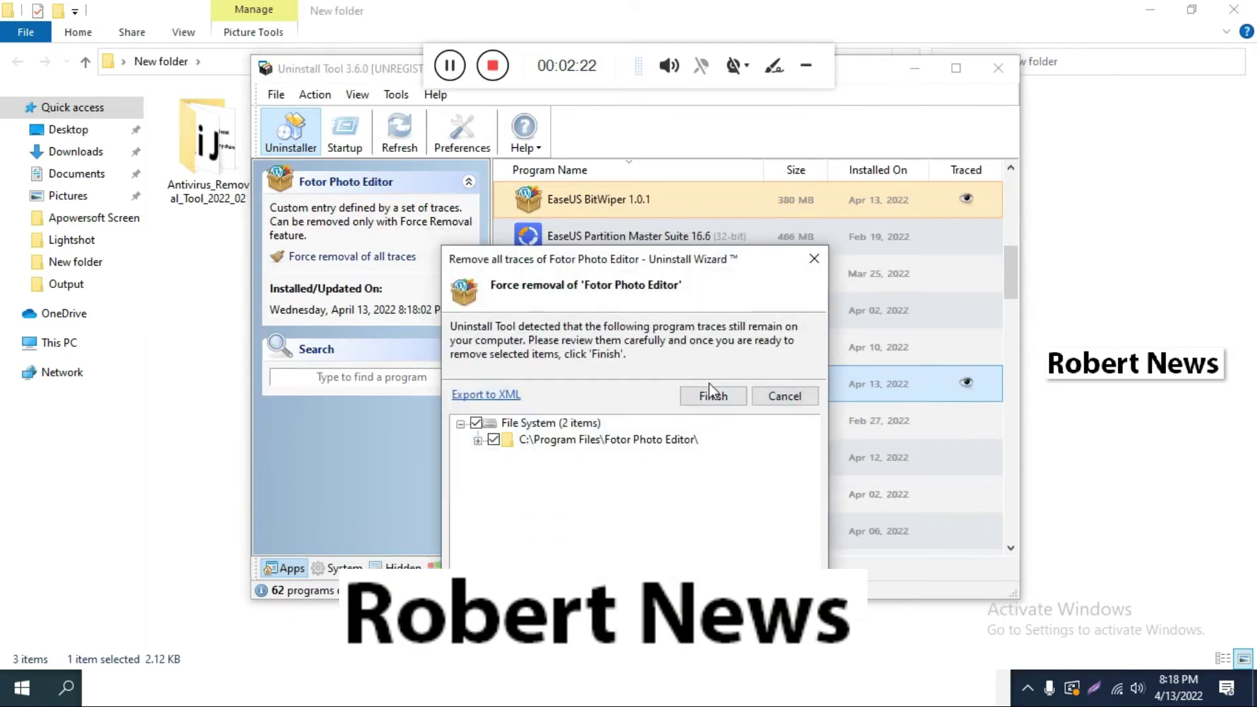
left_click(710, 398)
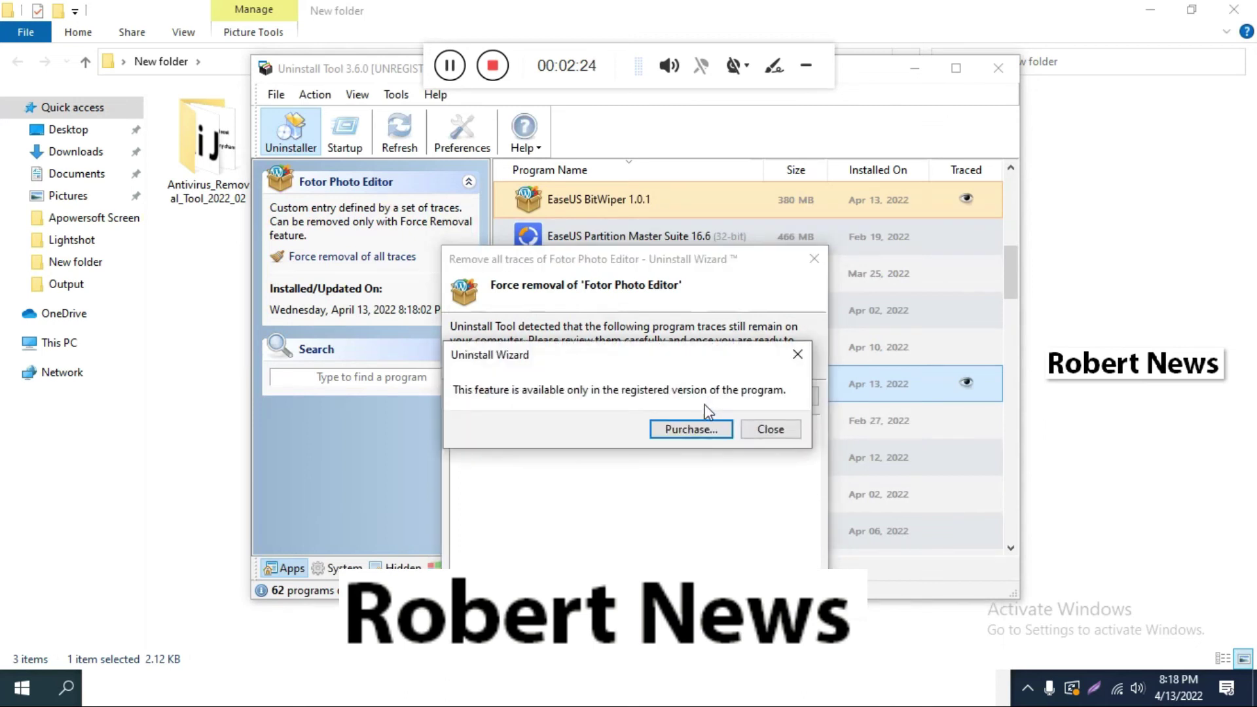
left_click(755, 426)
left_click(814, 260)
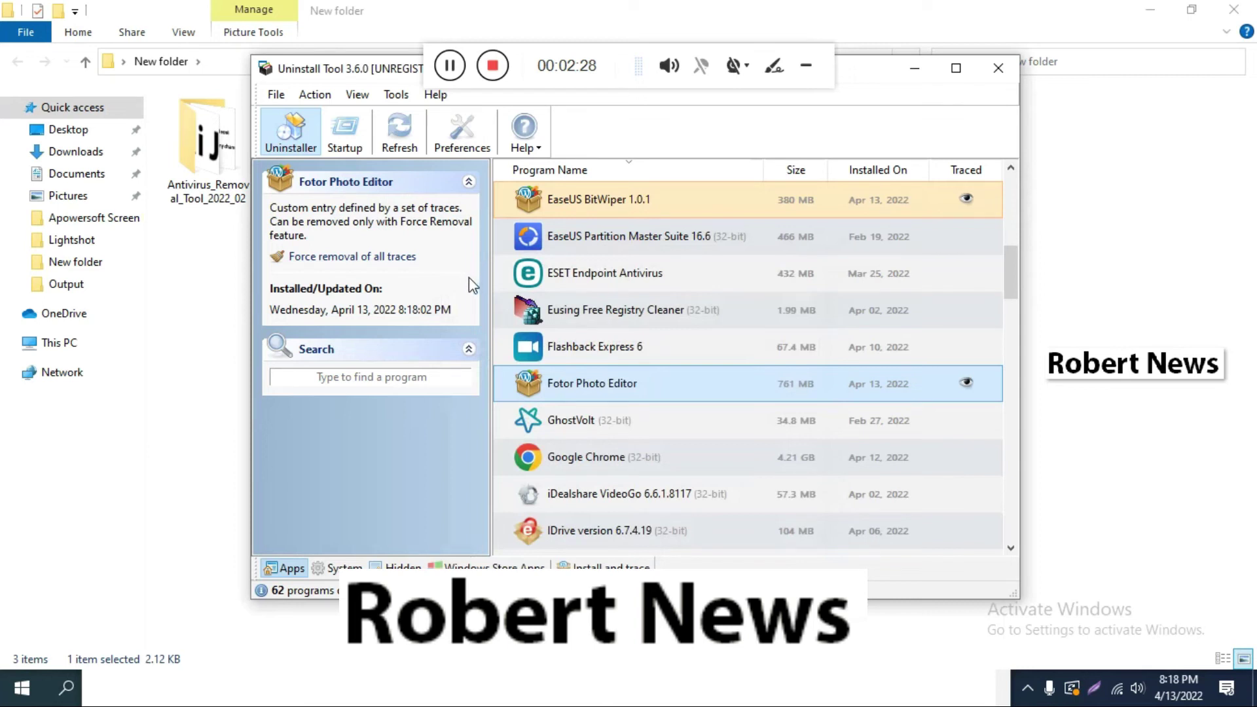
- View the Help > About information for Uninstall Tool and close it
left_click(400, 133)
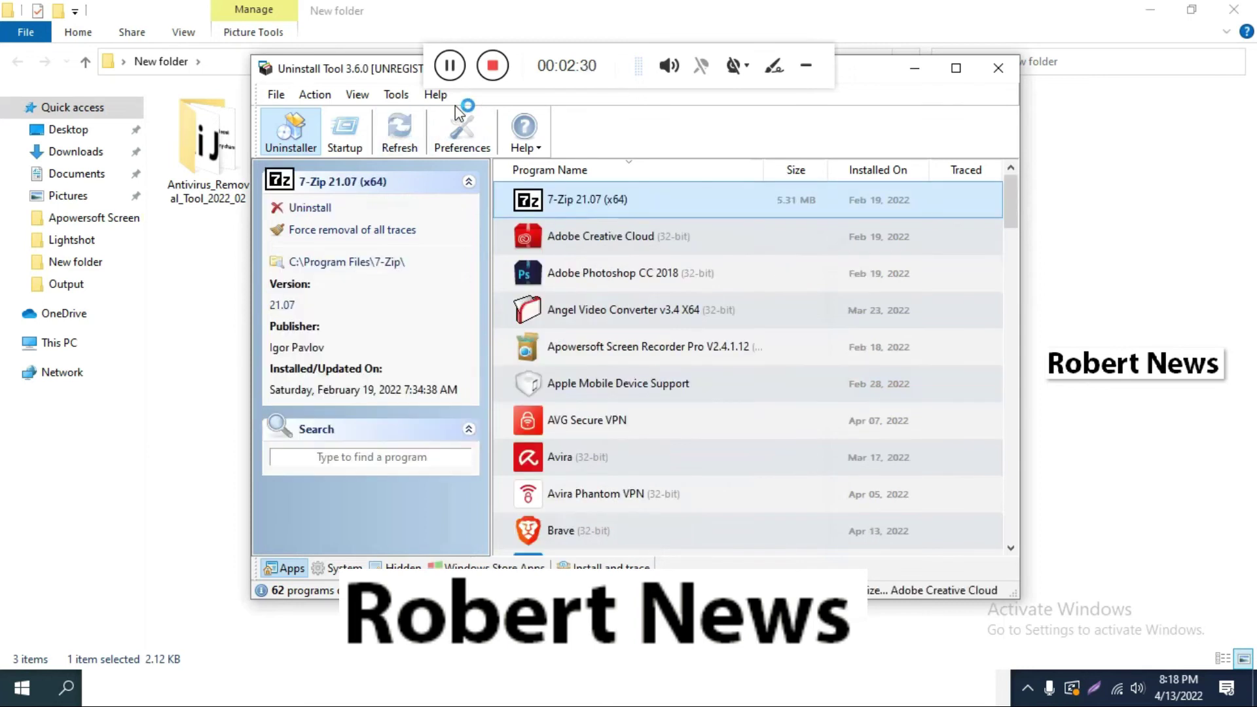
left_click(436, 94)
left_click(476, 264)
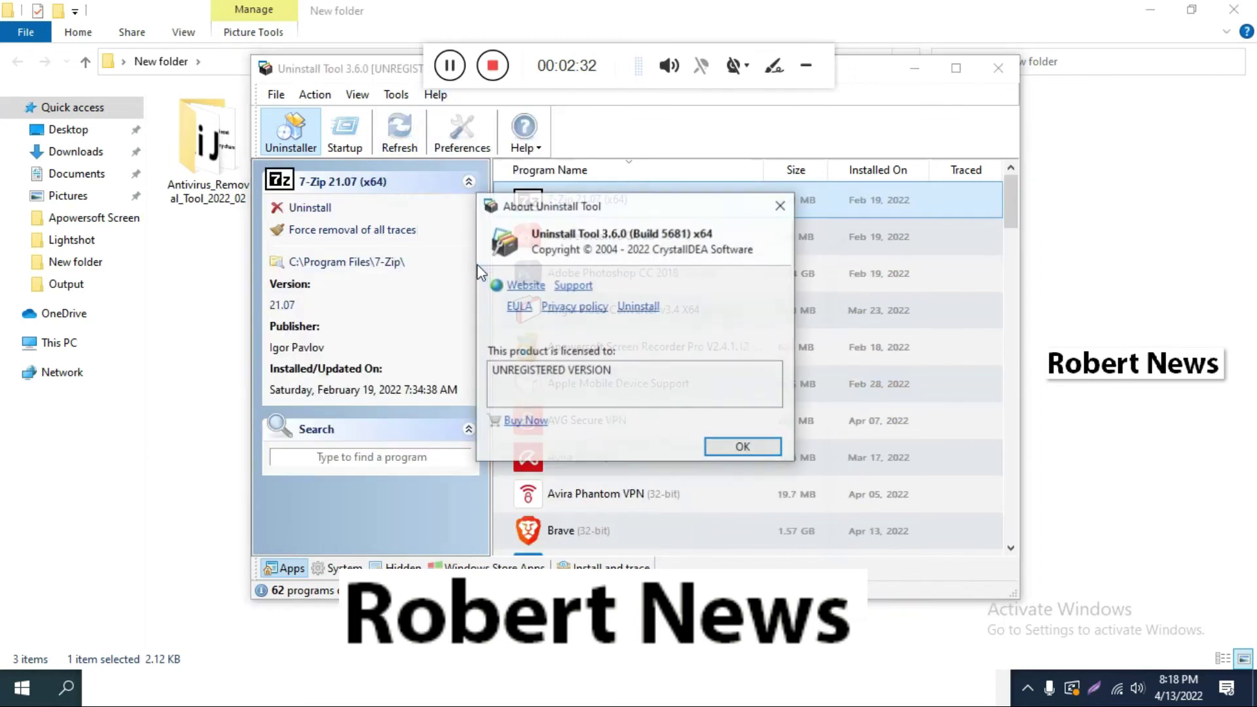
left_click(780, 204)
- Disable BraveSoftware Update at startup and collapse both left-panel sections
left_click(344, 133)
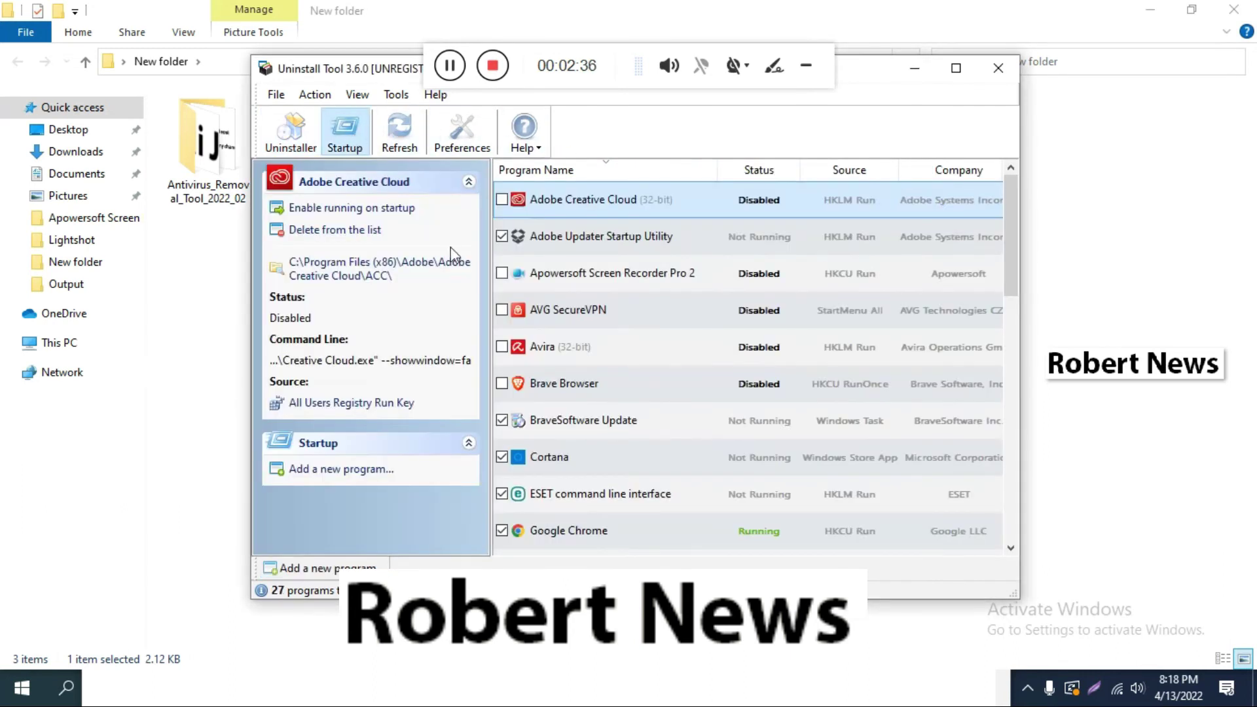
left_click(503, 421)
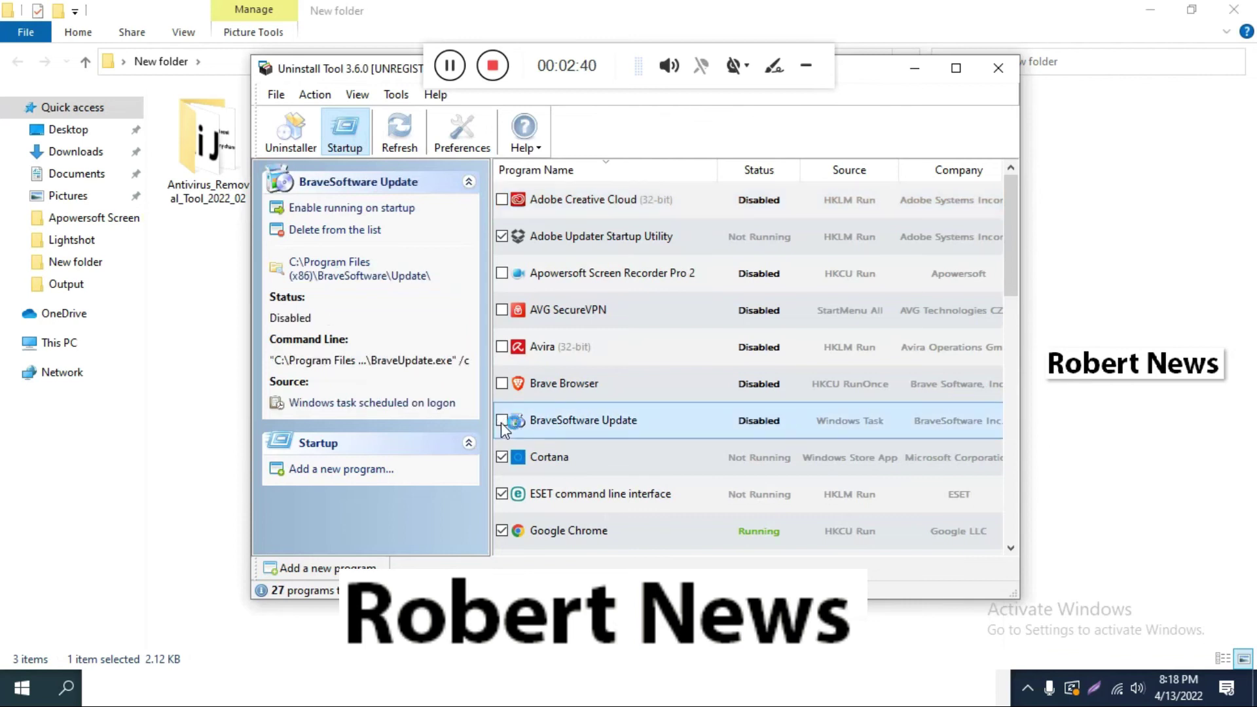
left_click(467, 443)
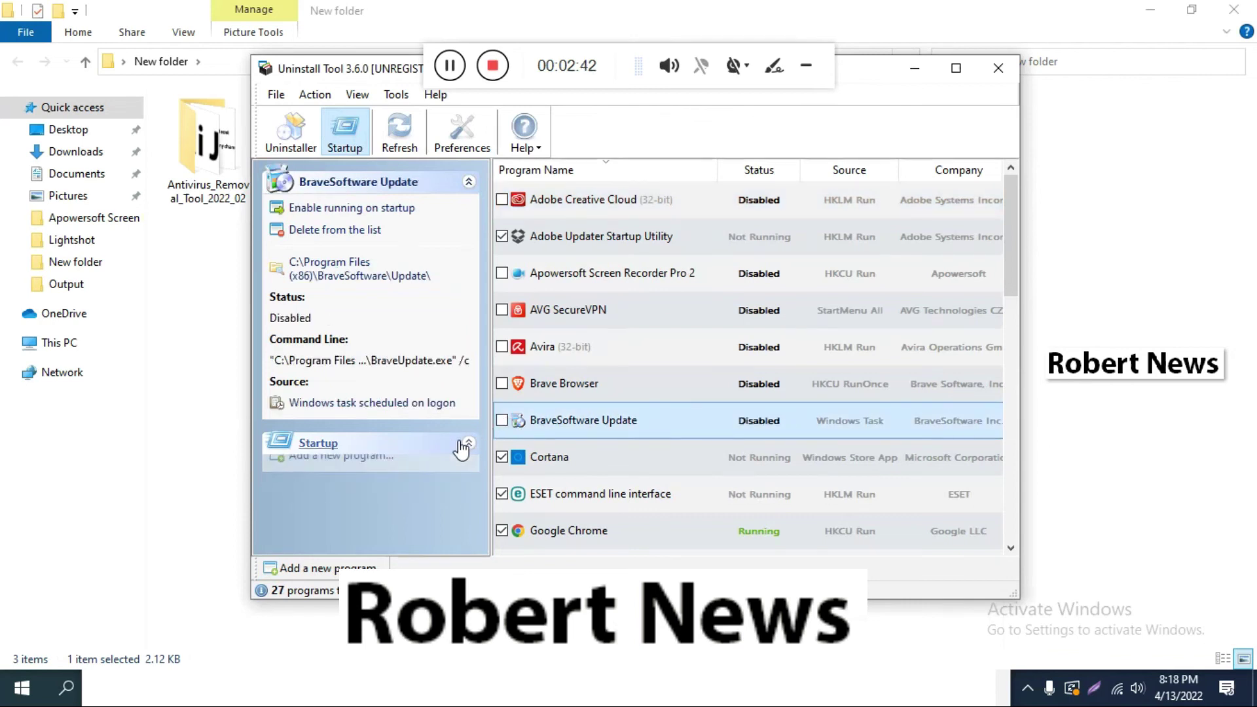
left_click(468, 182)
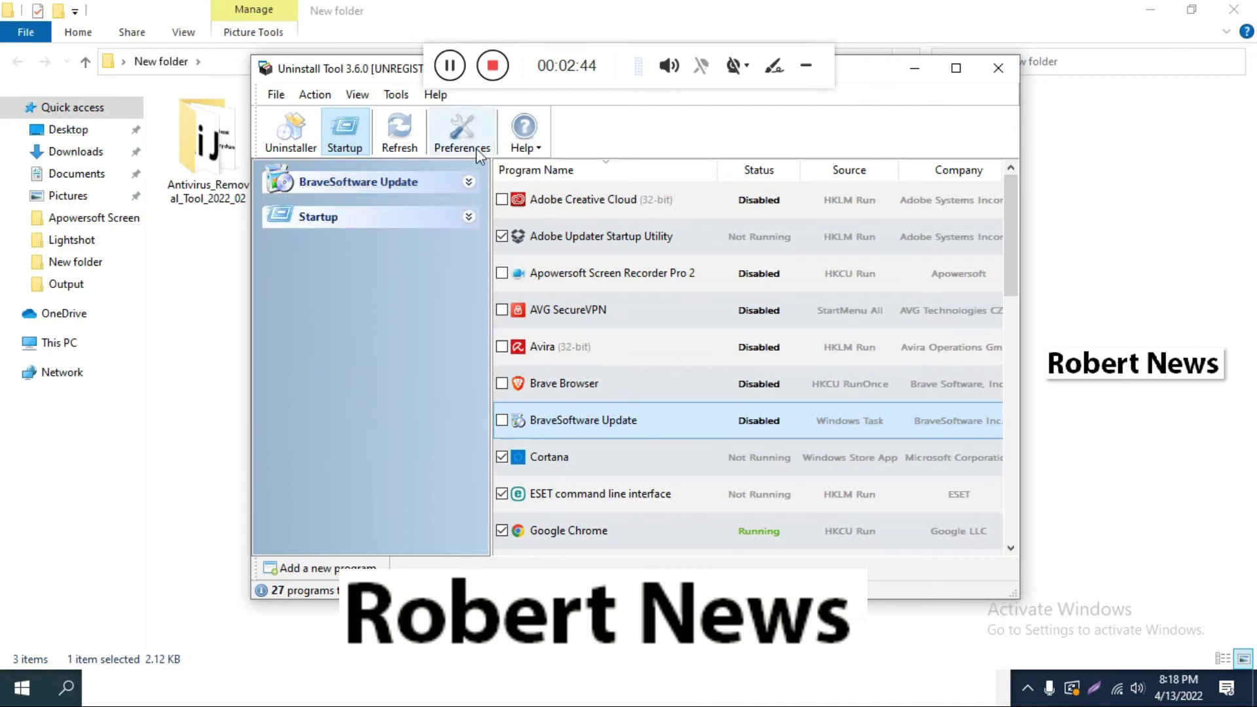
- Review the General preferences and close the Preferences dialog unchanged
left_click(461, 133)
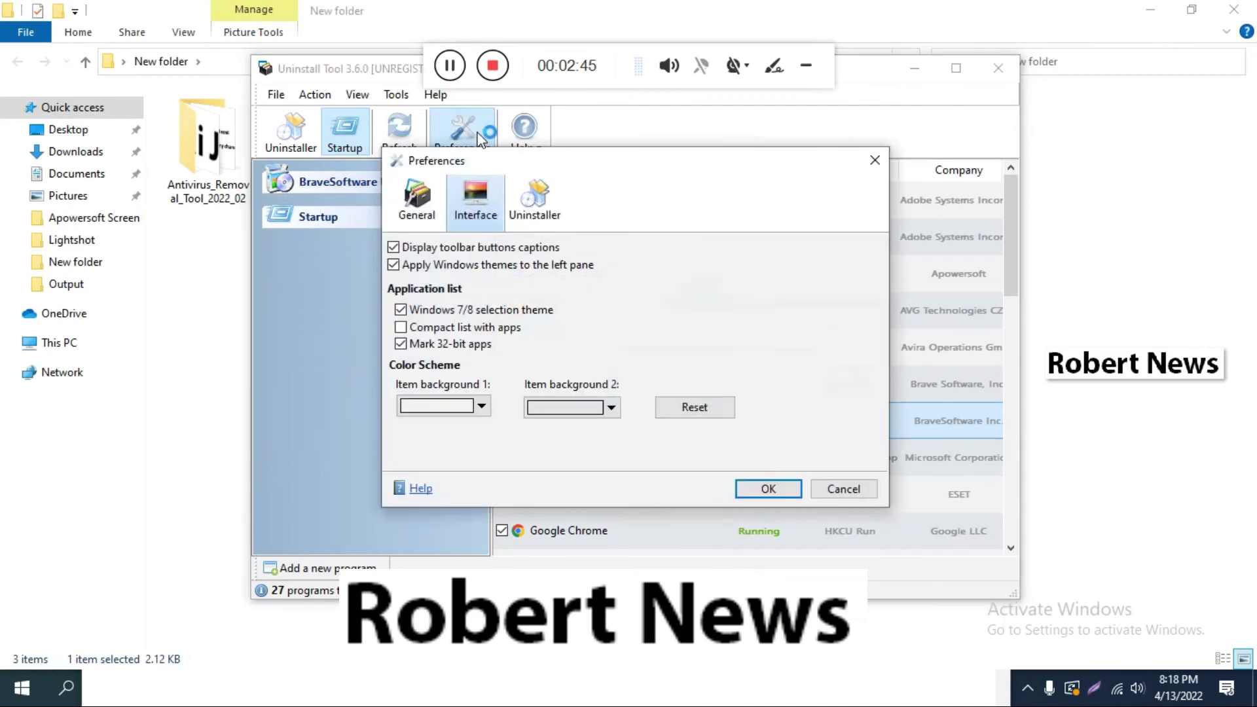
left_click(413, 196)
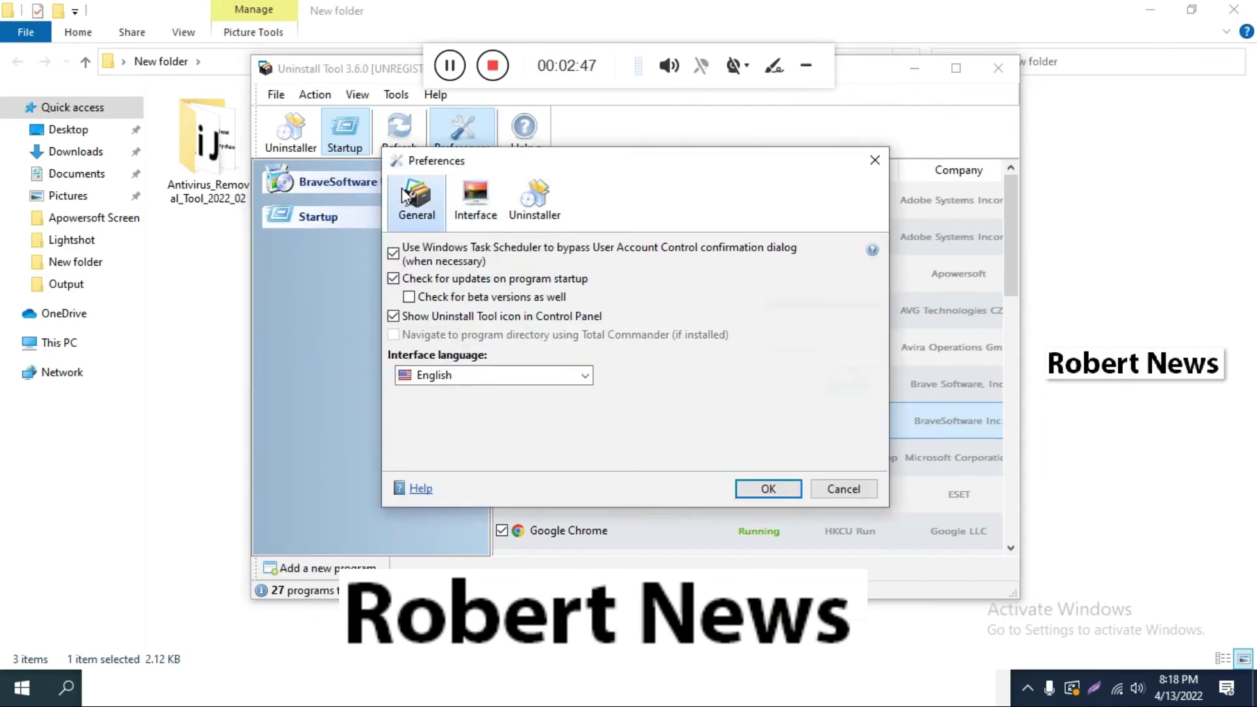
left_click(875, 159)
- Browse the menus, then show the actions for the Google Chrome startup entry
left_click(276, 94)
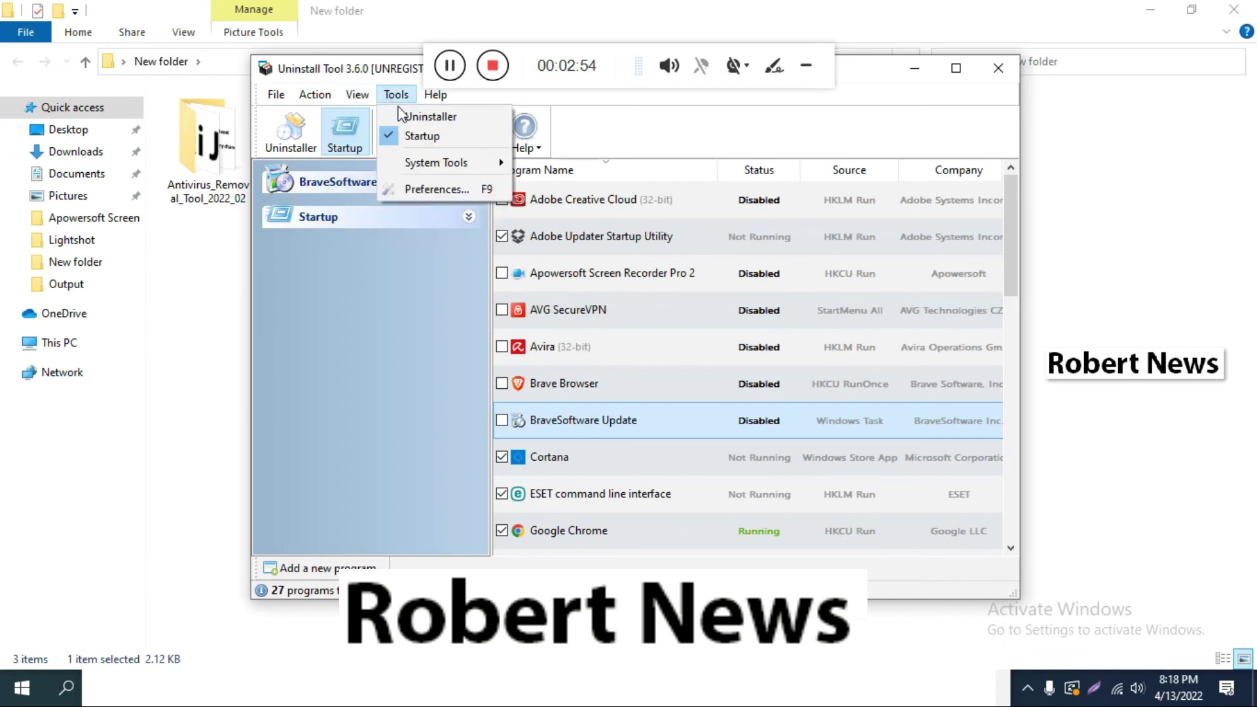
mouse_move(435, 95)
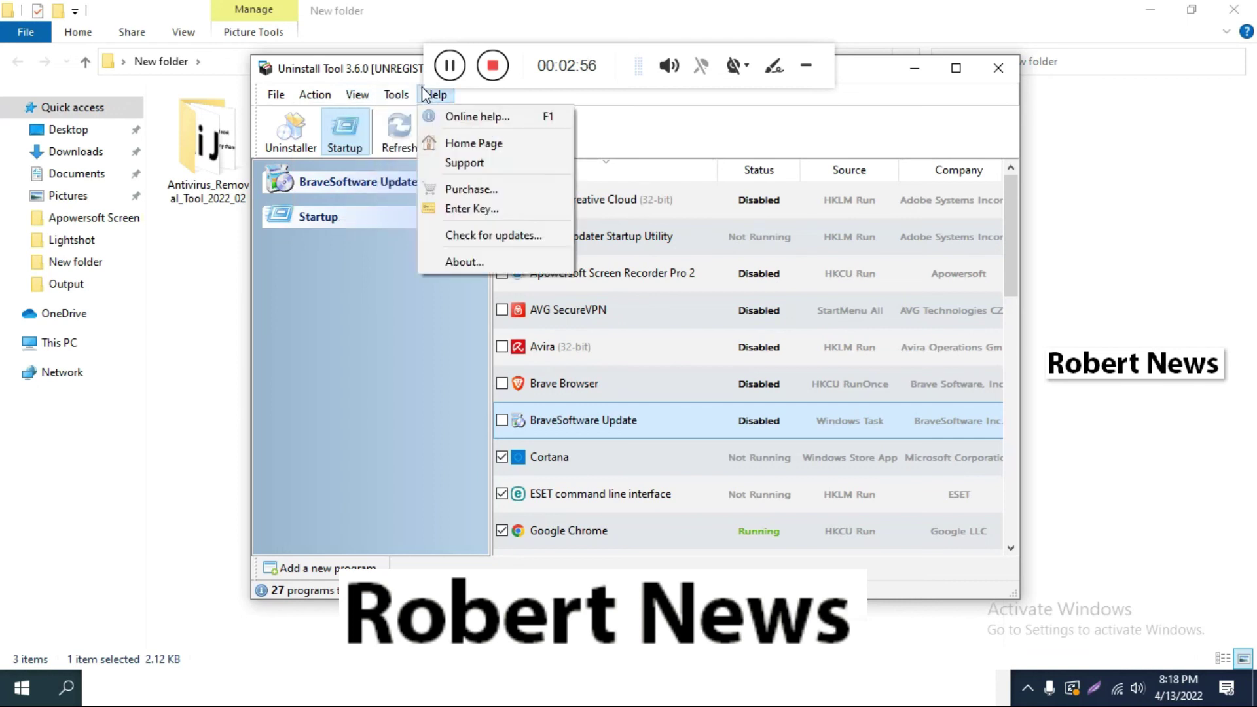
left_click(698, 535)
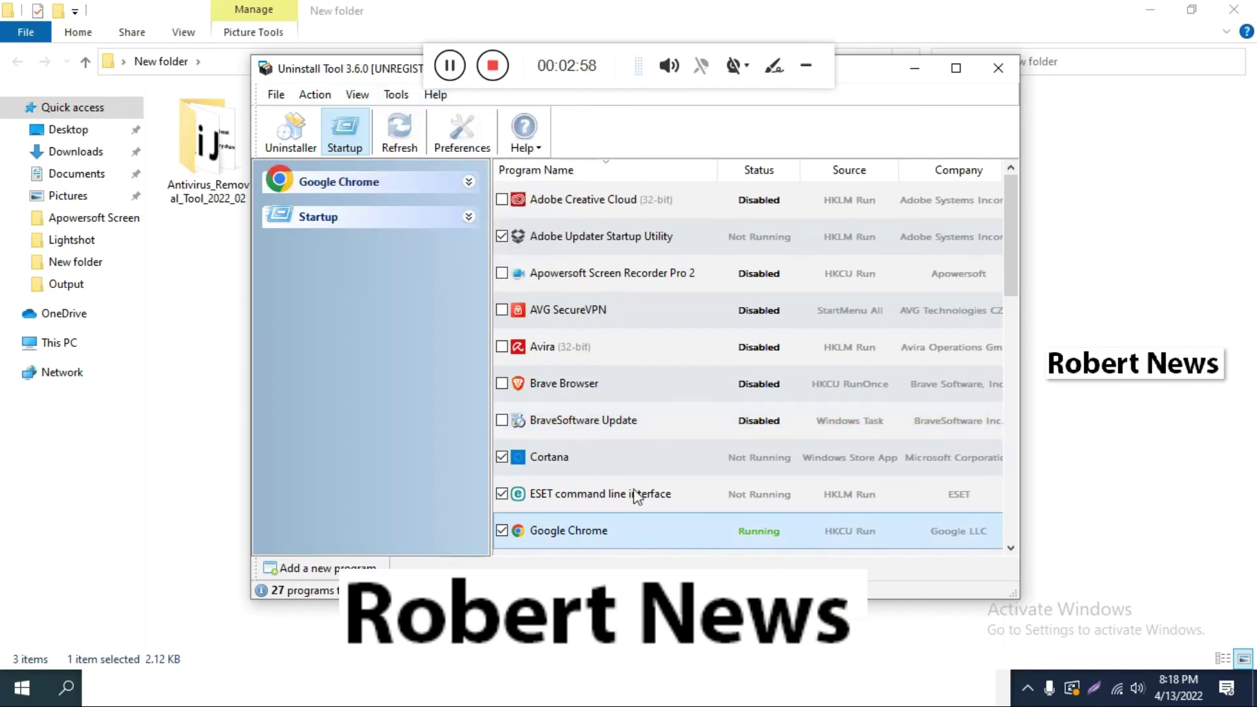
right_click(720, 534)
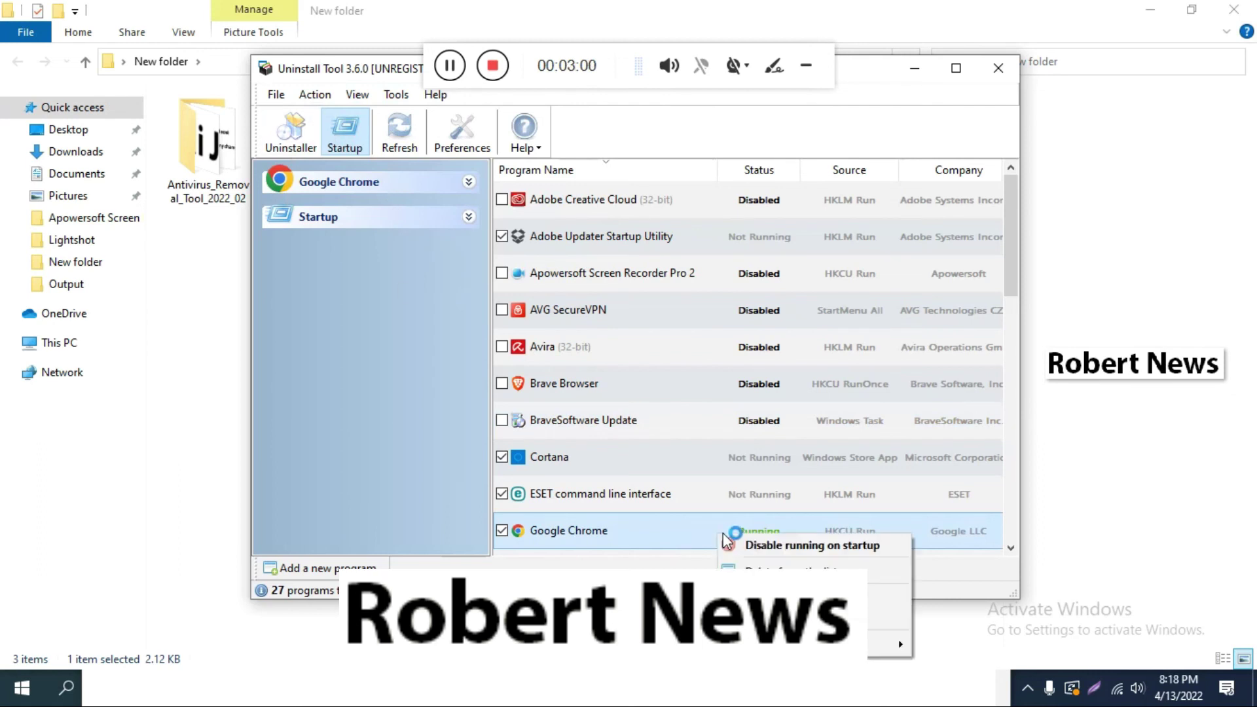